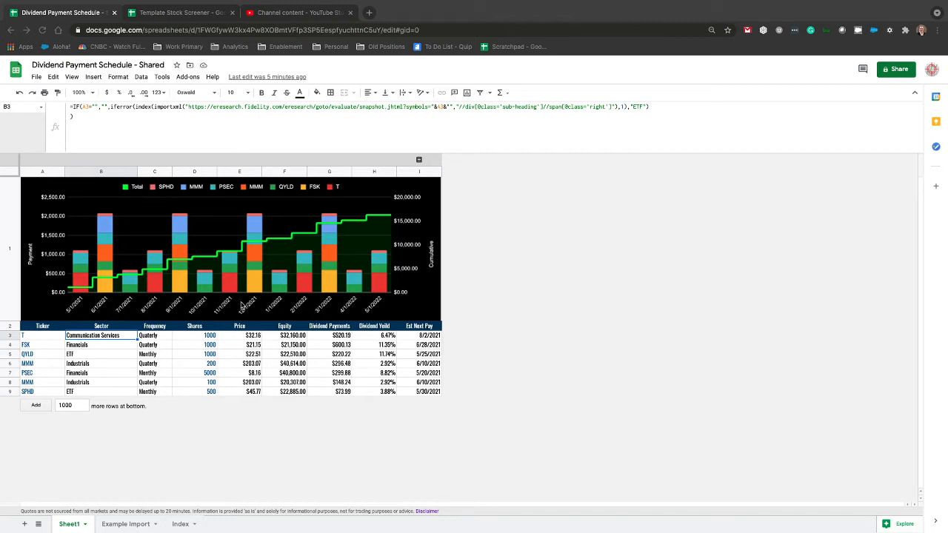
- Select the ticker entries in A3:A9, followed by the share counts in D3:D9, to review the manual input columns
click(50, 337)
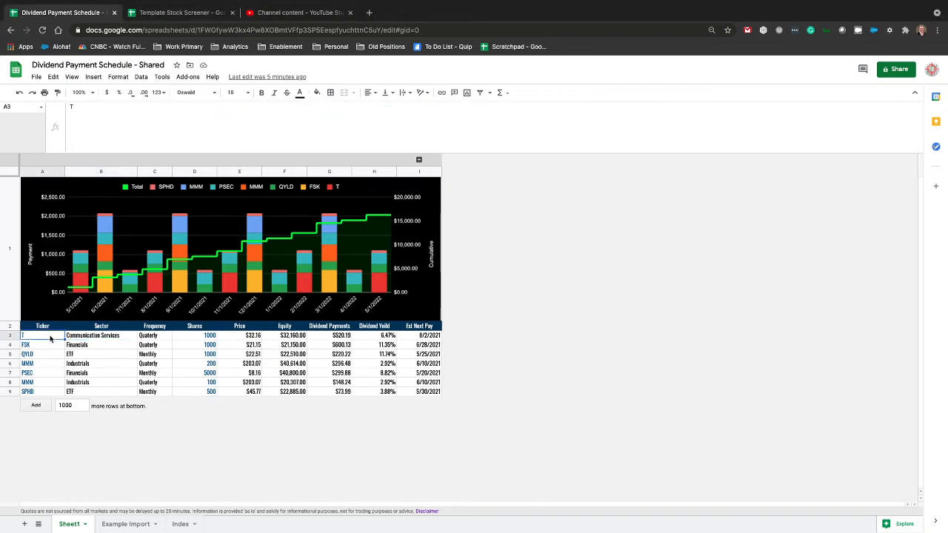
shift+click(44, 393)
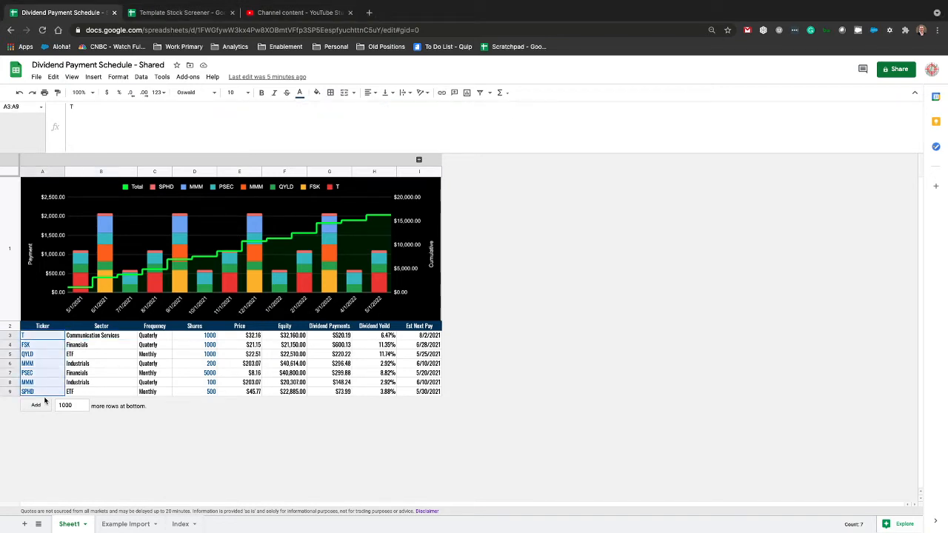
click(52, 338)
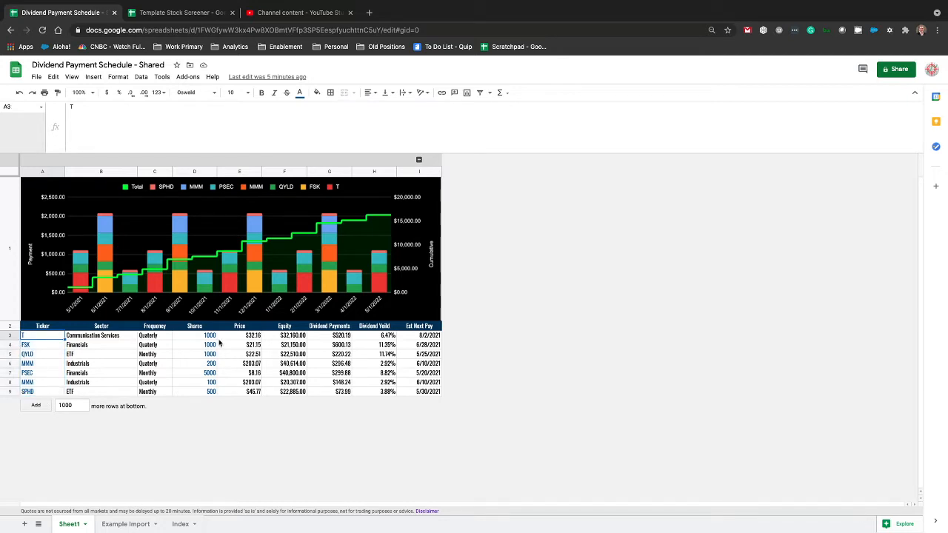
drag(204, 337, 200, 395)
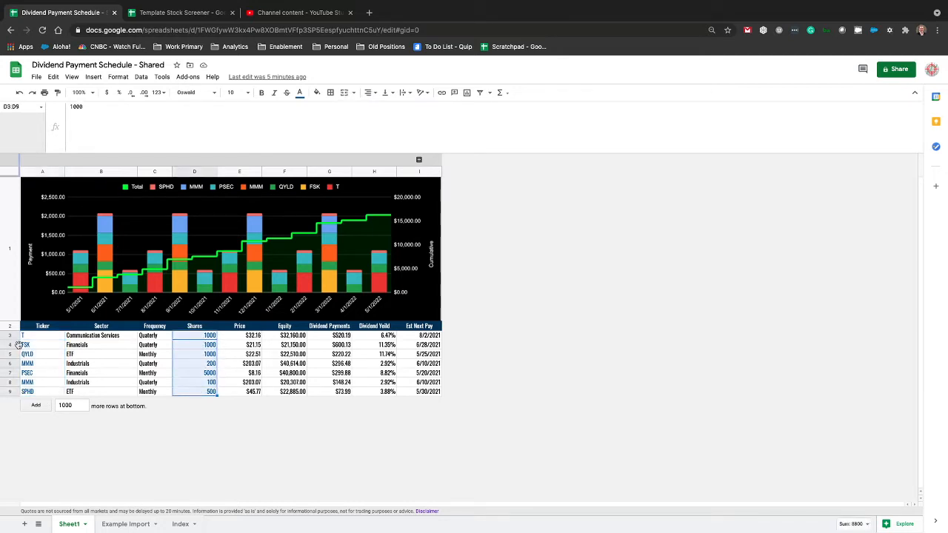
- Replace the FSK ticker in cell A4 with AAPL
click(39, 345)
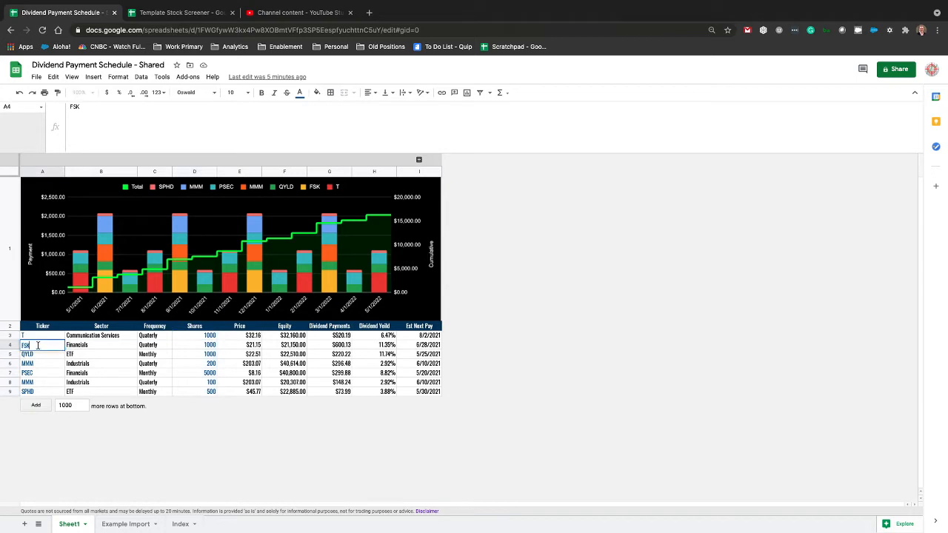
key(BackSpace)
key(BackSpace)
text(AAPL)
key(Return)
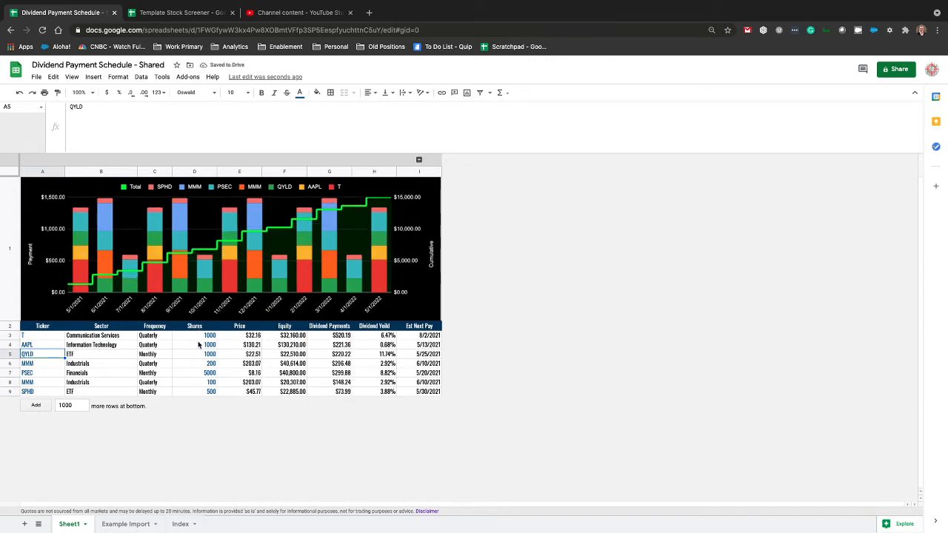
- Examine the Sector formula in B3, highlighting its Fidelity URL and its XPath argument
click(120, 337)
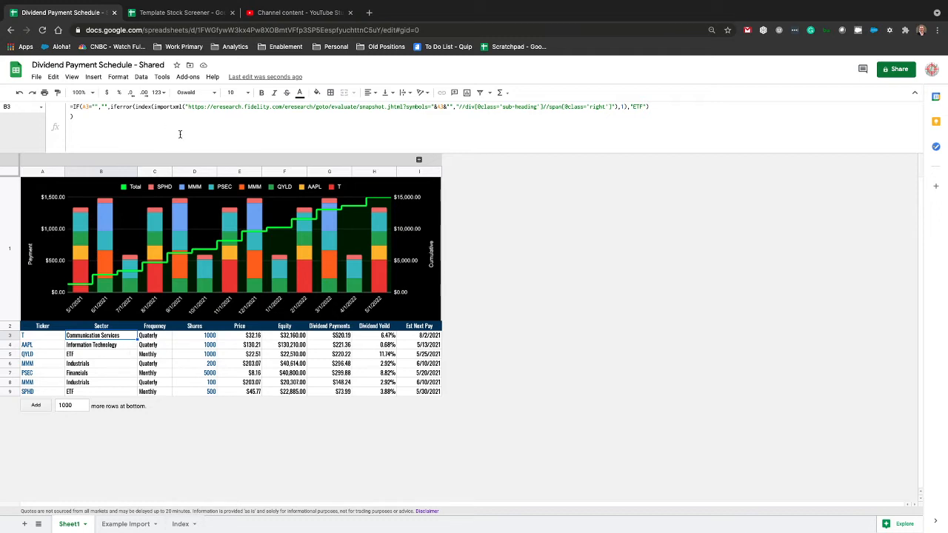
drag(188, 110, 454, 122)
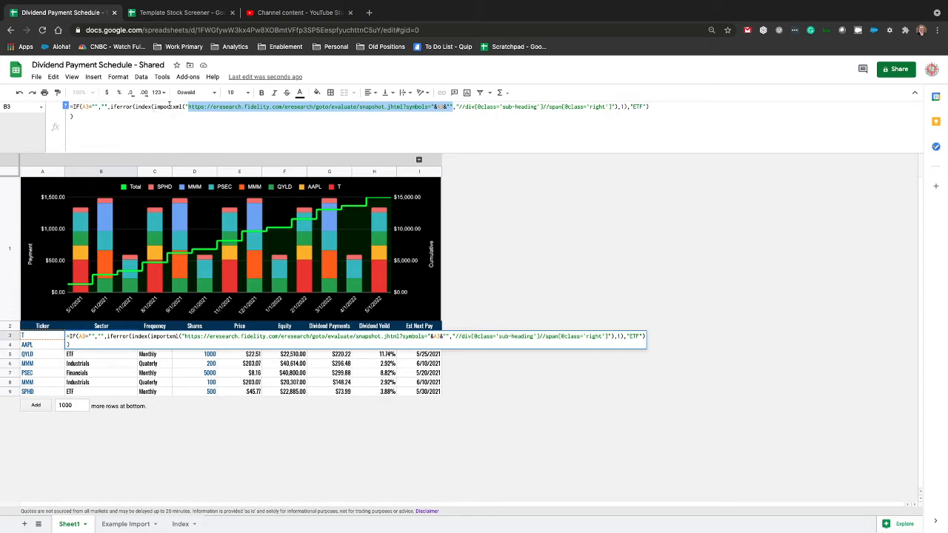
click(632, 107)
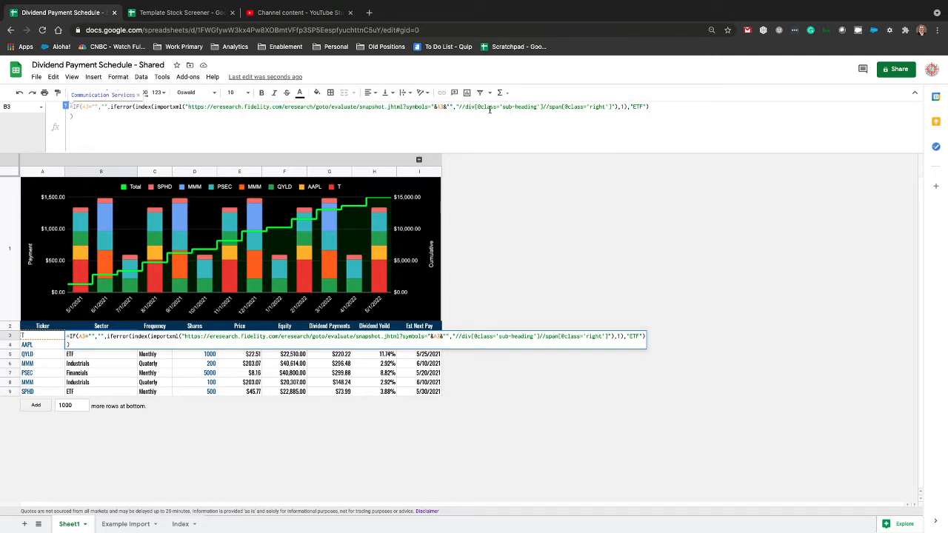
drag(455, 108, 614, 109)
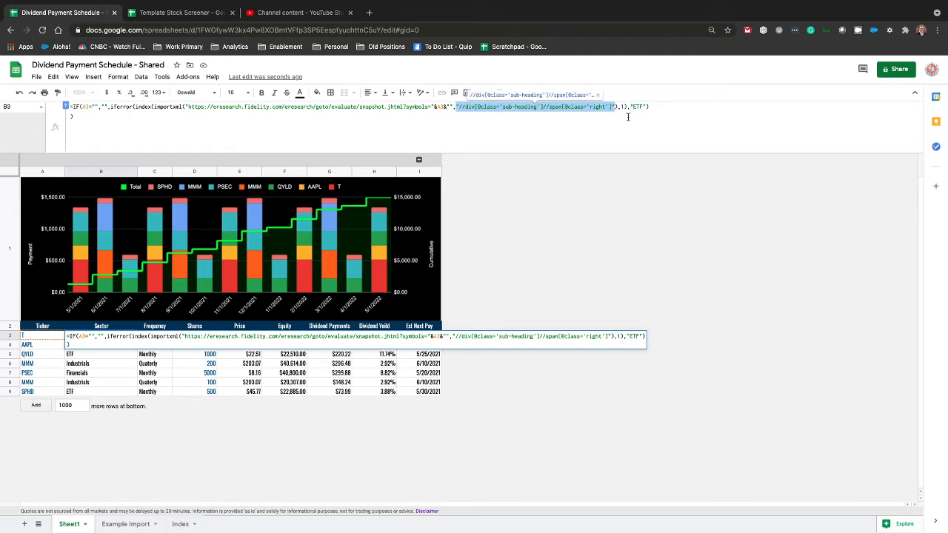
key(Return)
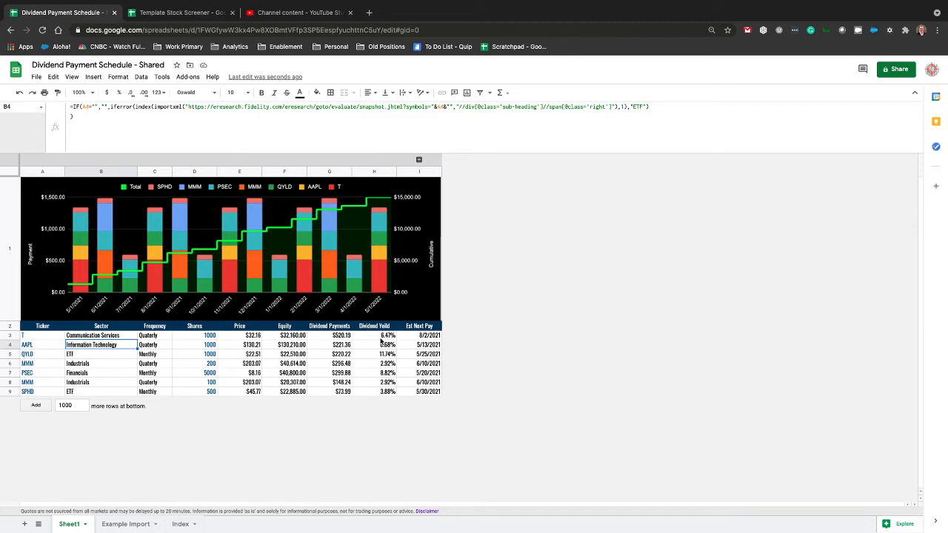
- Inspect the row 3 cells for Frequency, Shares, Price, Equity and Dividend Payments to review their contents and formulas
click(158, 336)
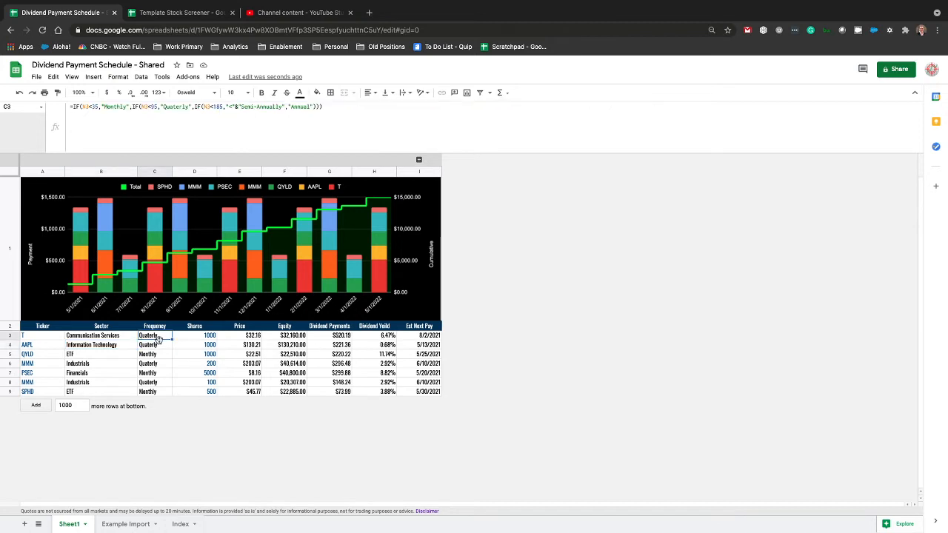
click(210, 337)
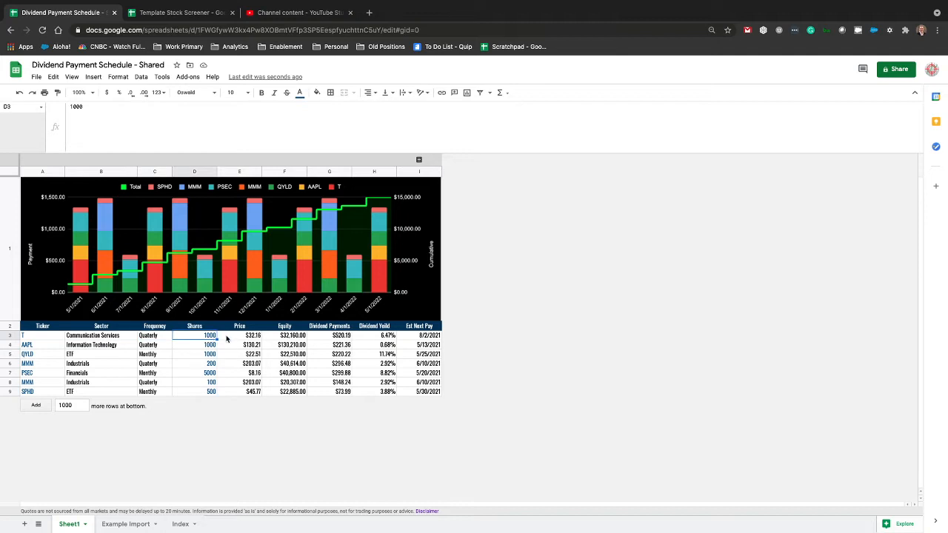
click(240, 338)
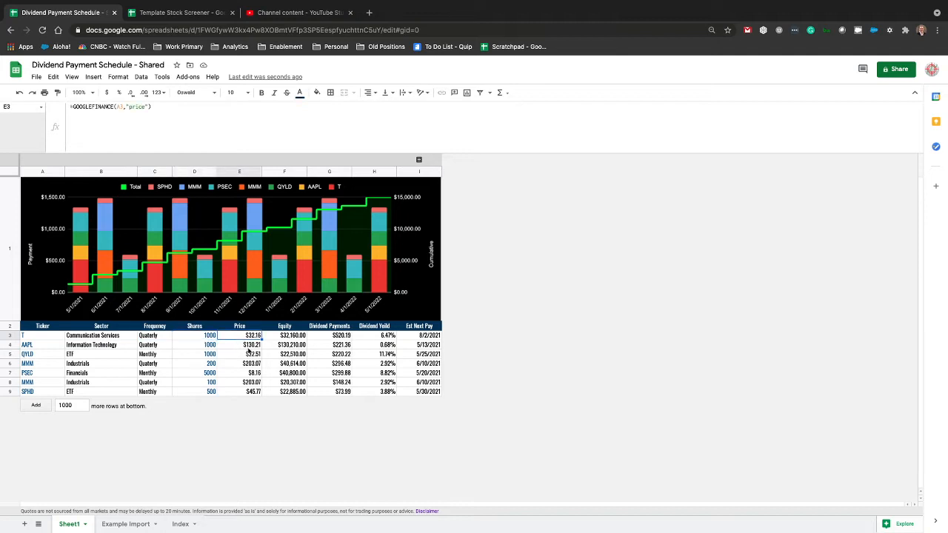
click(295, 337)
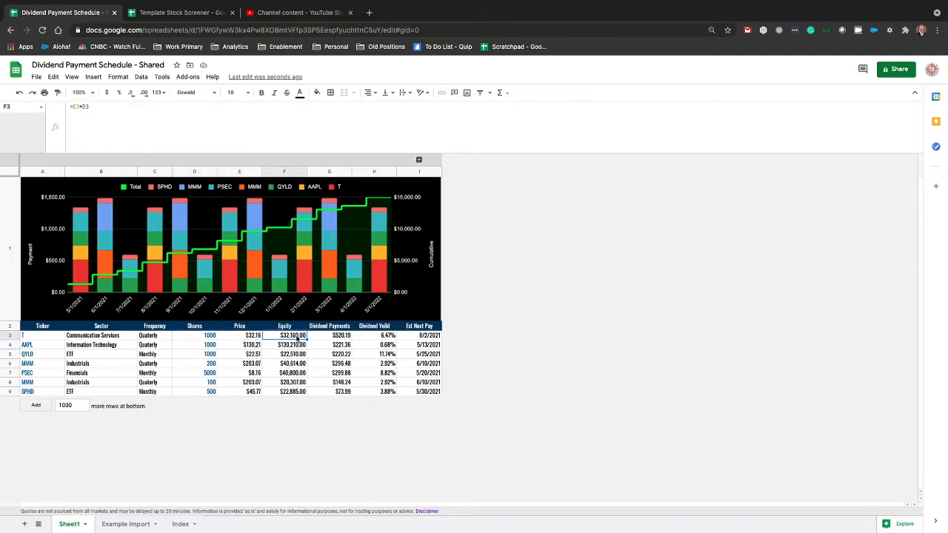
click(368, 337)
click(332, 338)
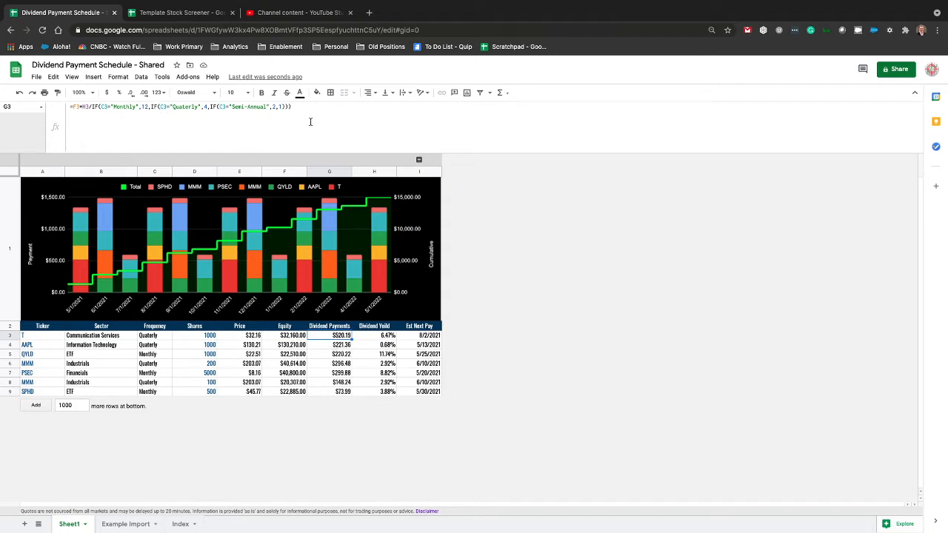
- Expand the grouped helper columns J to O and examine the ETF condition in the dividend yield formula in H3
click(419, 161)
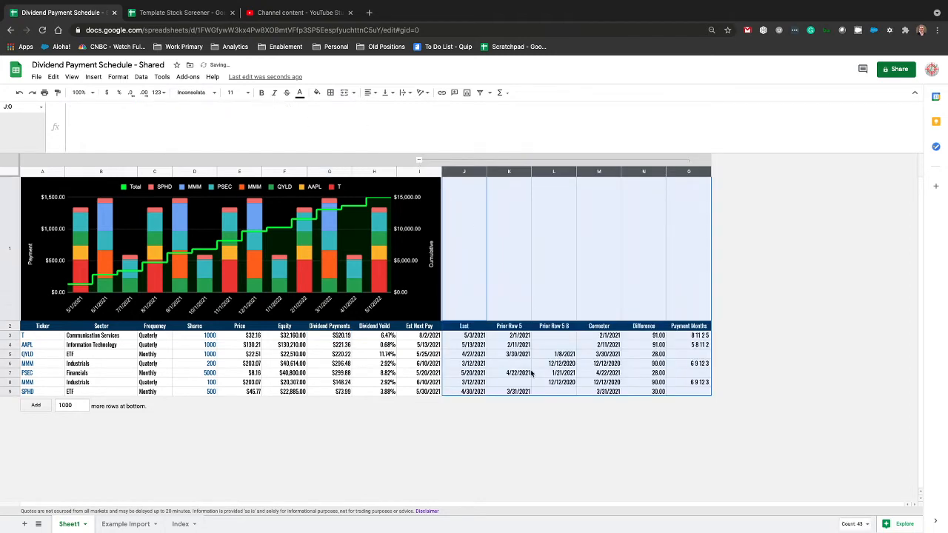
click(388, 336)
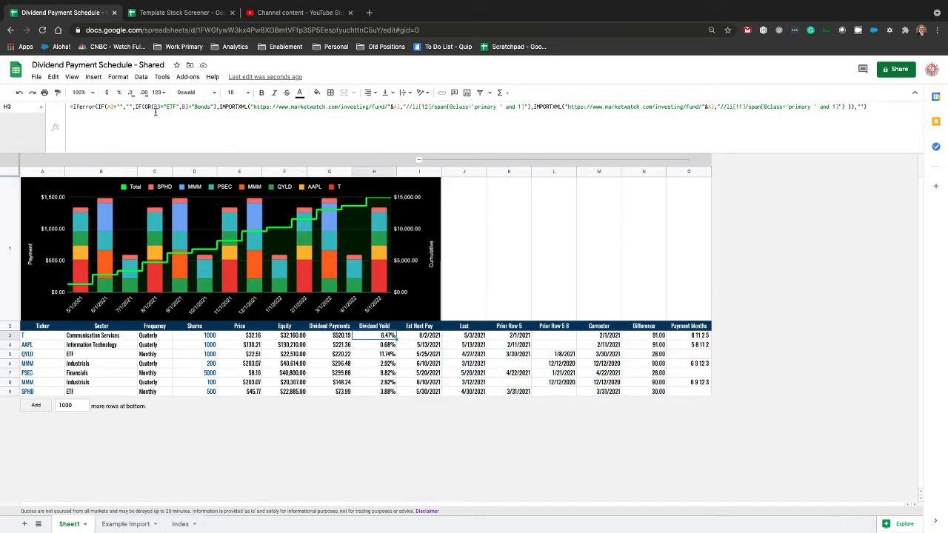
click(178, 105)
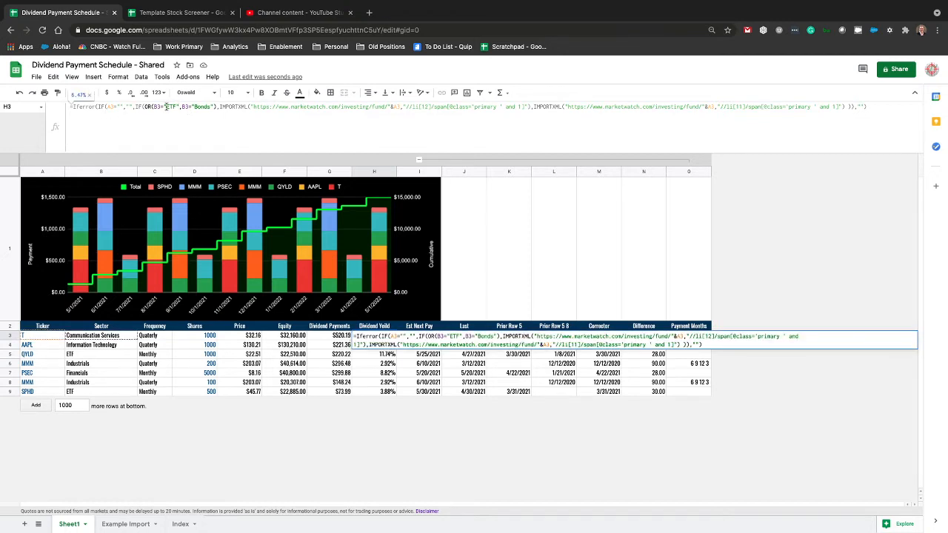
drag(163, 106, 179, 106)
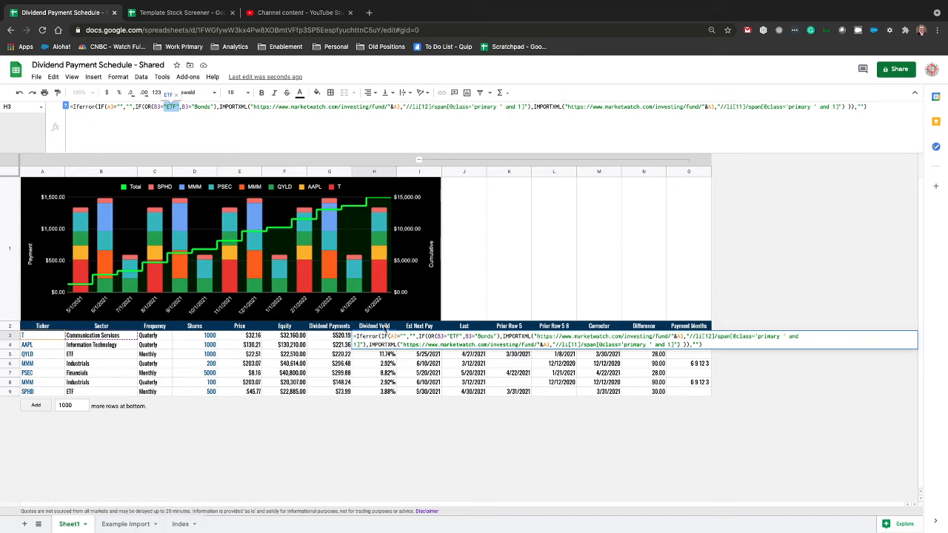
key(Escape)
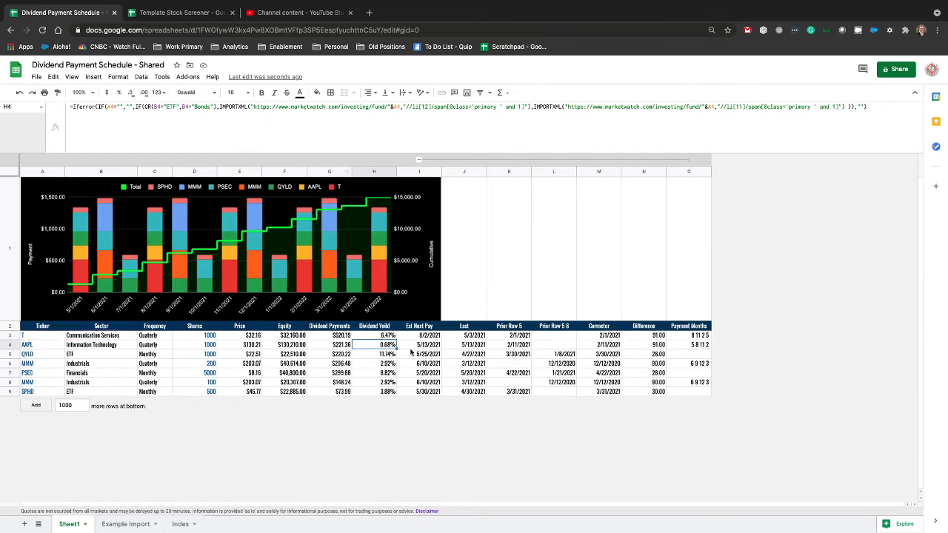
- Examine the Est Next Pay formula in I3 and the Last payment date formula in J3
click(424, 336)
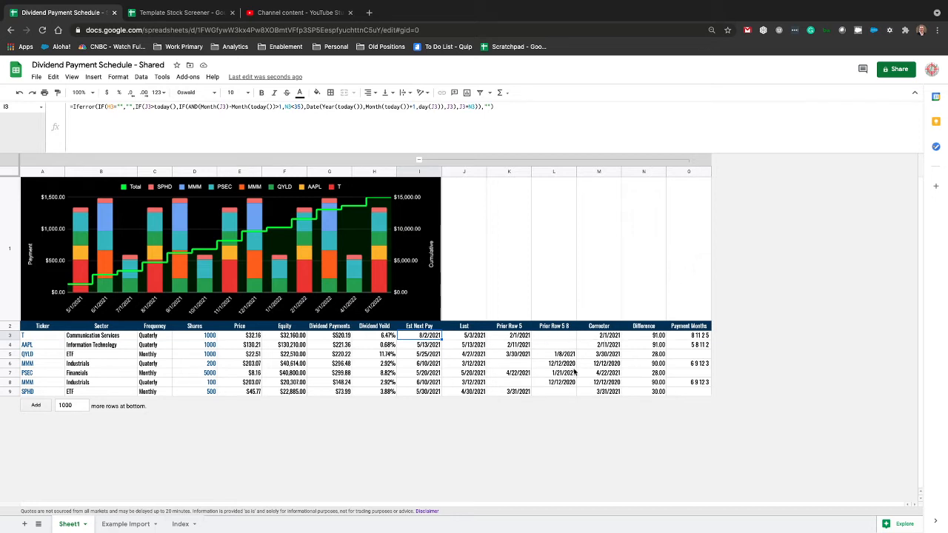
click(479, 337)
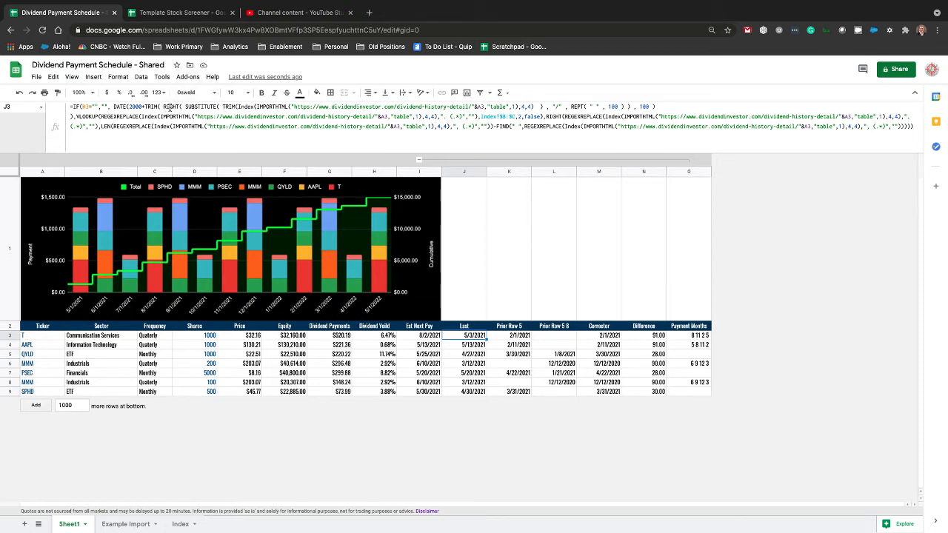
click(161, 107)
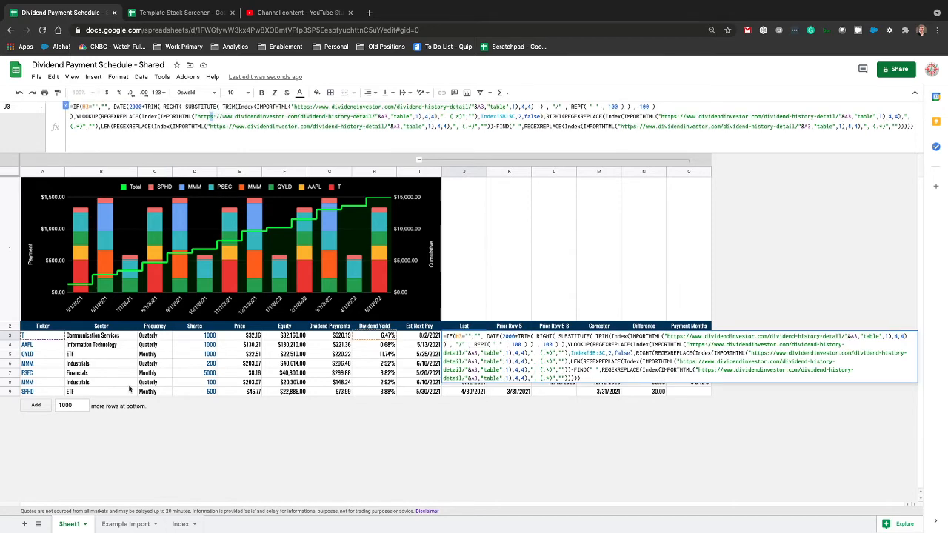
- Compare rows 4 and 5 of the Example Import sheet's dividend history with the Prior Row columns on Sheet1
click(124, 525)
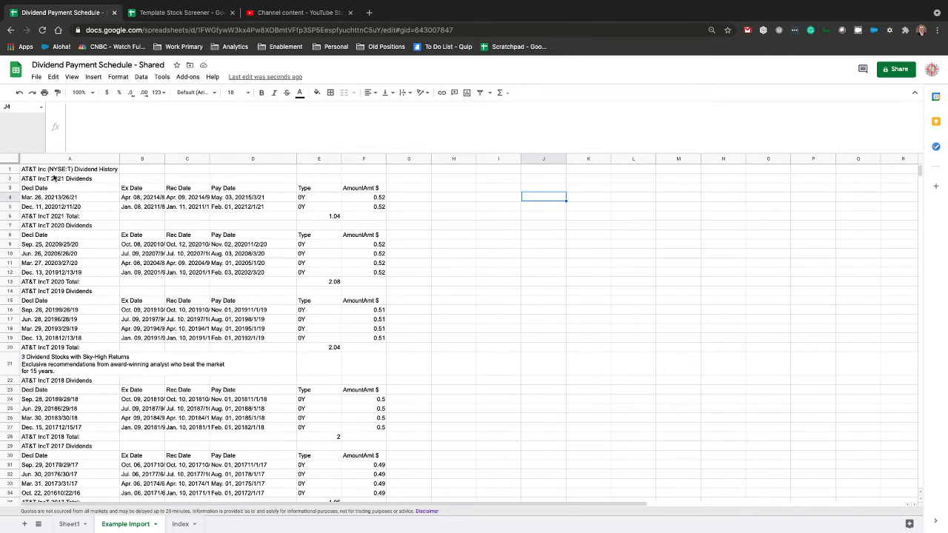
click(65, 199)
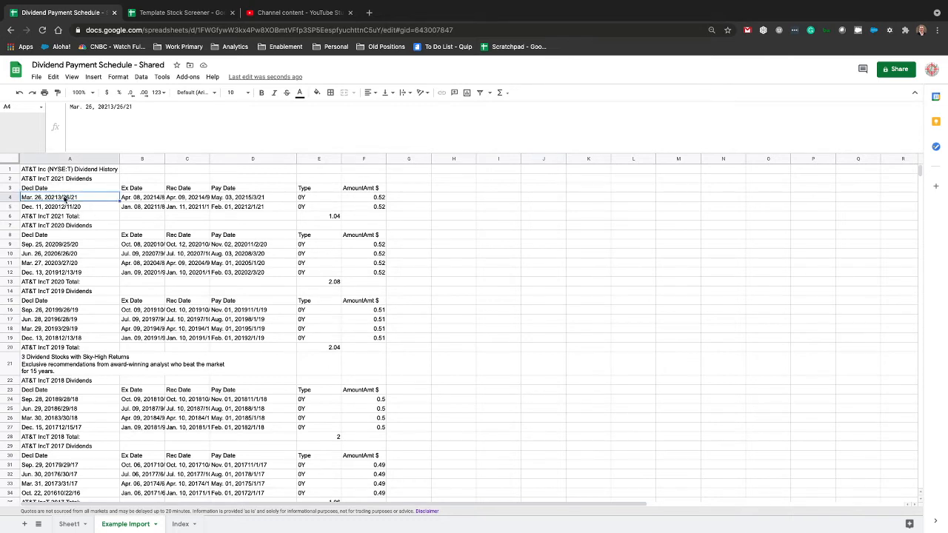
click(70, 525)
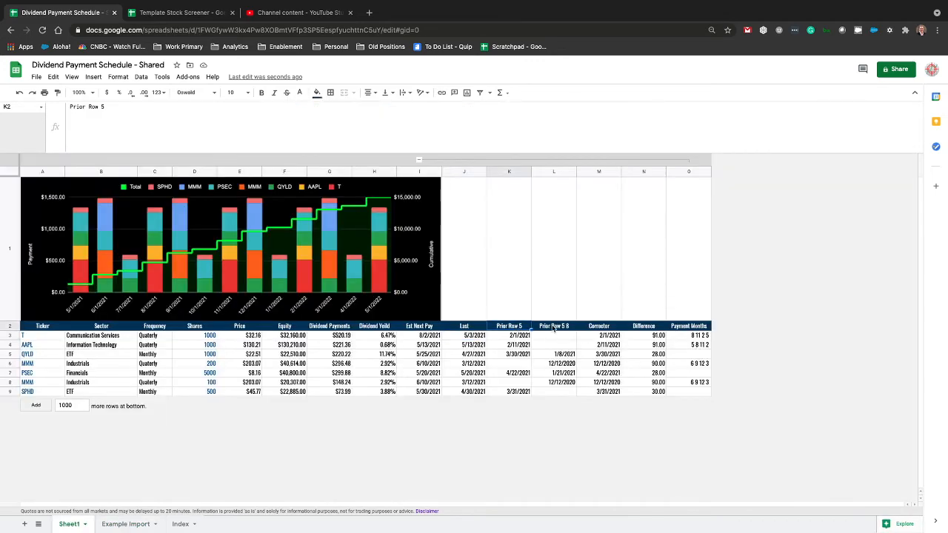
click(125, 524)
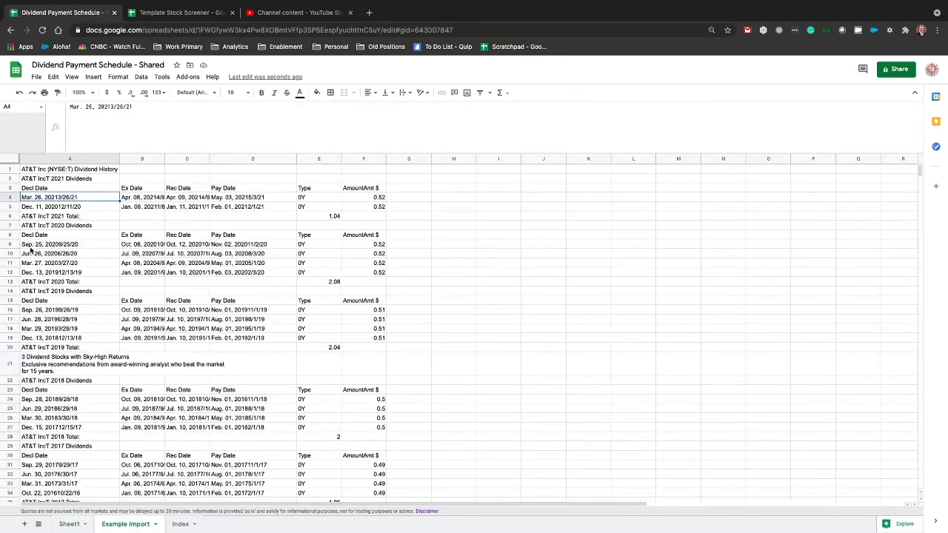
click(11, 206)
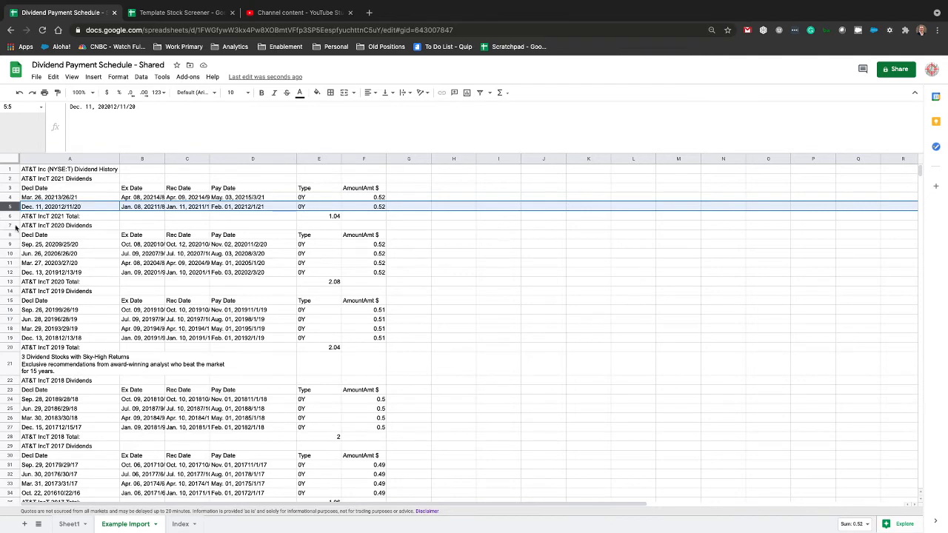
click(68, 524)
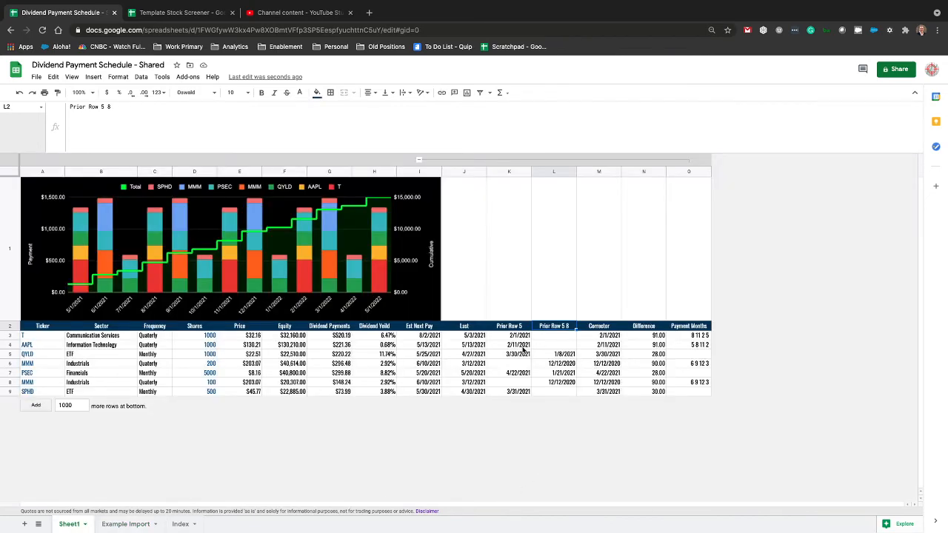
- Review the formulas in L6, M3, C3, N5 and O3 covering prior dates, date difference, frequency and payment months
click(539, 364)
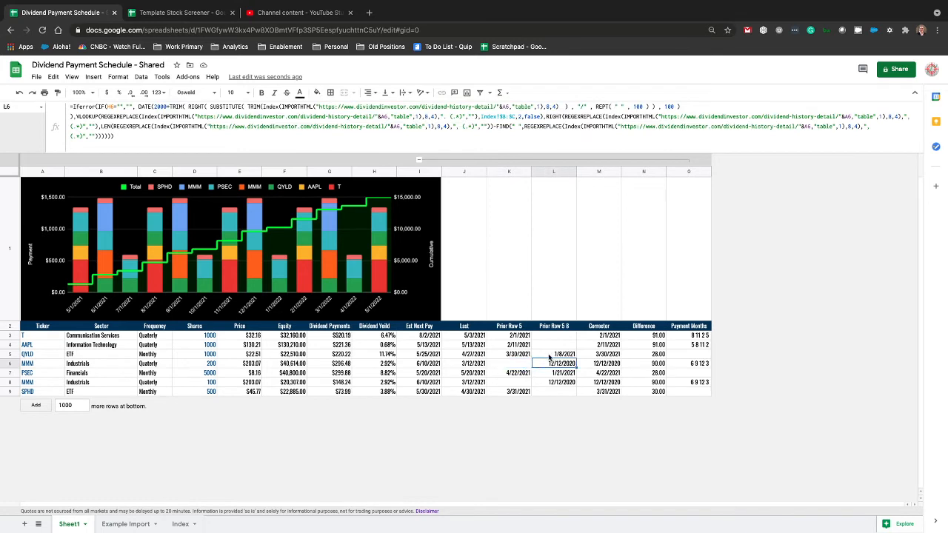
click(602, 337)
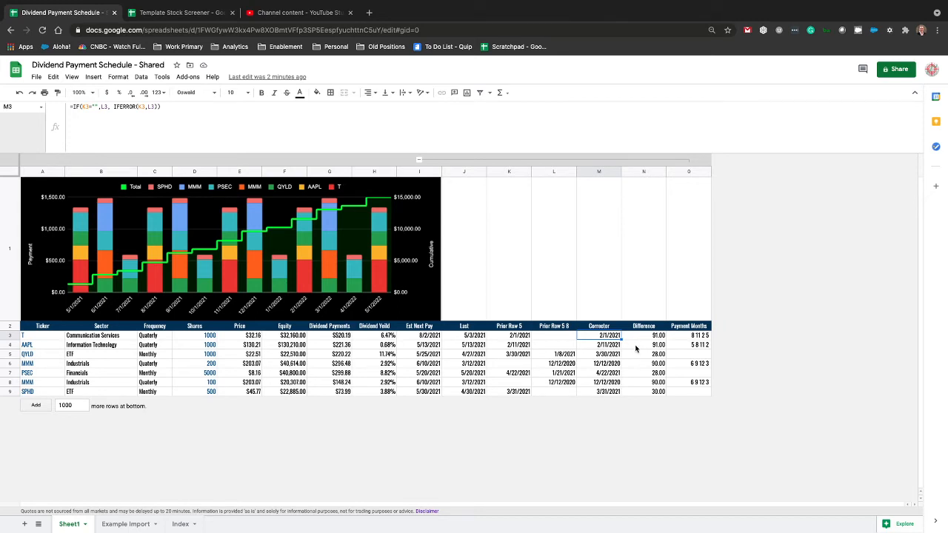
click(167, 338)
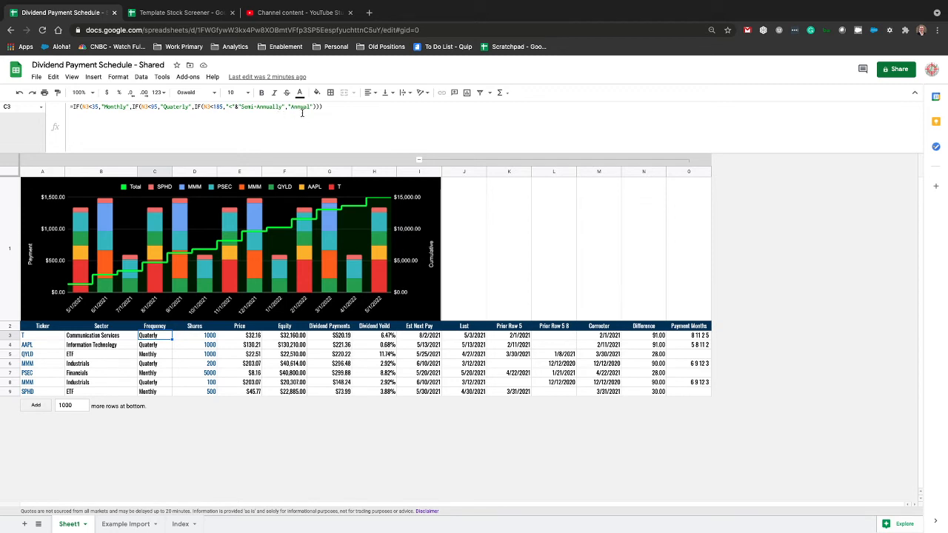
click(652, 354)
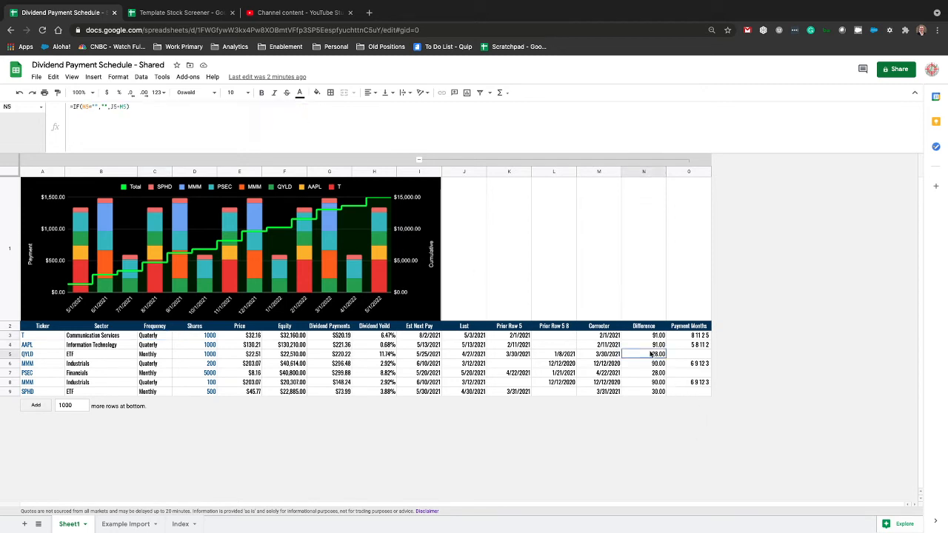
click(701, 335)
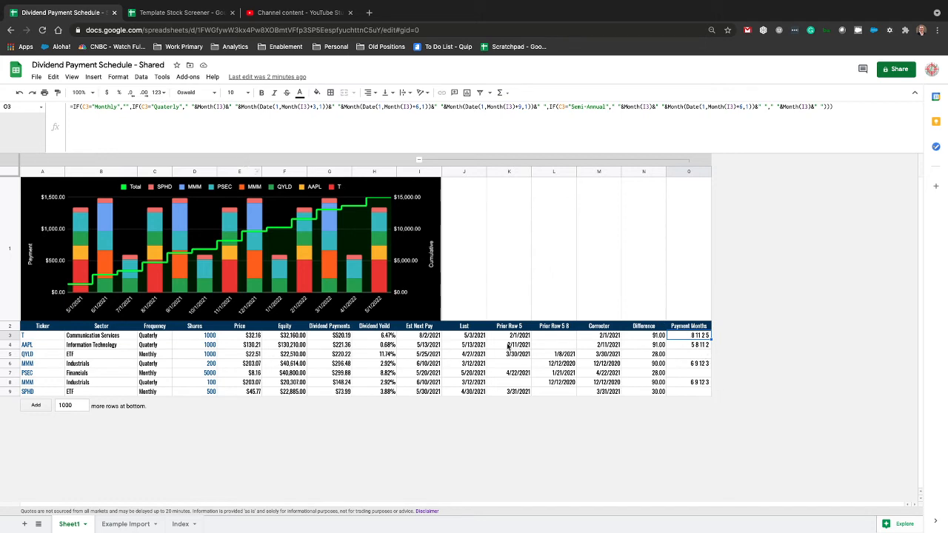
- Recheck the Last payment date in J3 and the Payment Months formula in O3, and collapse helper columns J to O
click(474, 336)
click(696, 338)
click(419, 158)
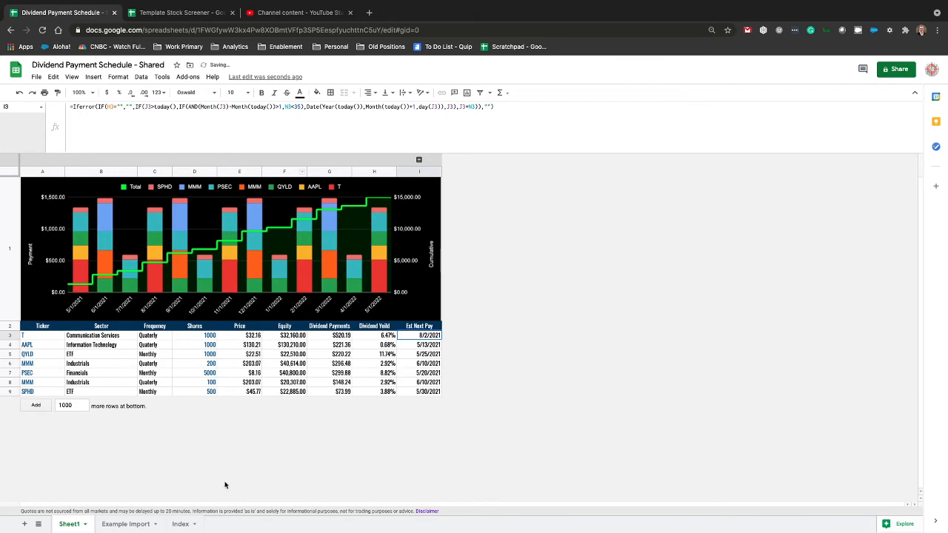
- Hide the Example Import sheet, view the Index sheet, and unhide Example Import from the list of all sheets
click(155, 524)
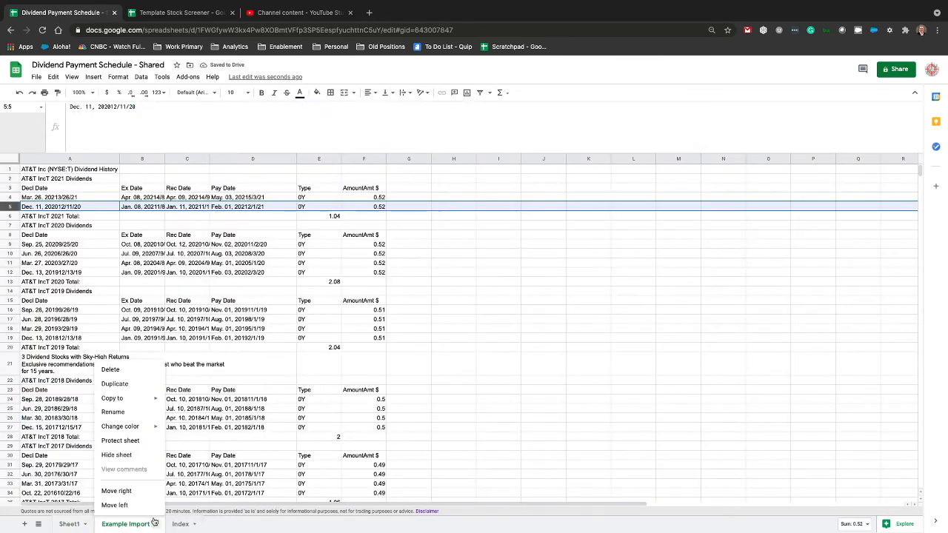
click(129, 456)
click(110, 523)
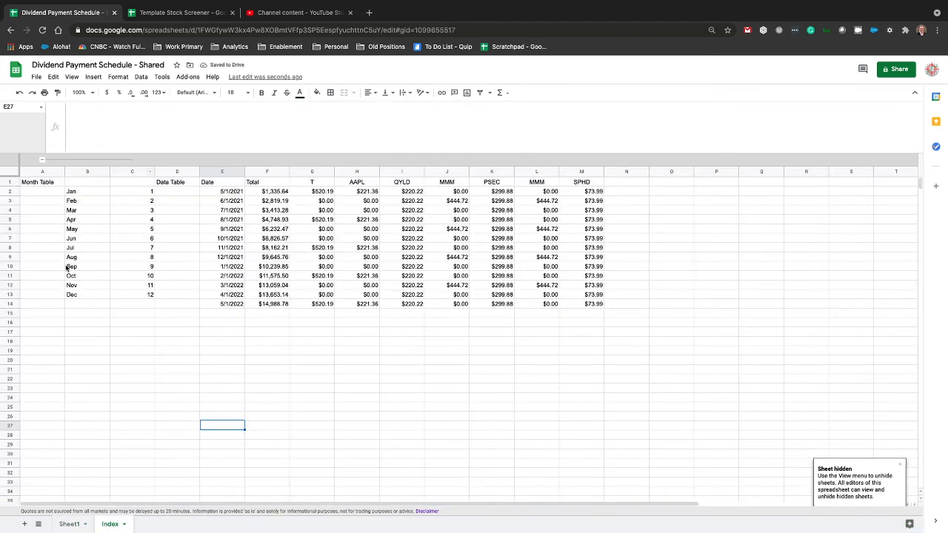
click(38, 523)
click(59, 492)
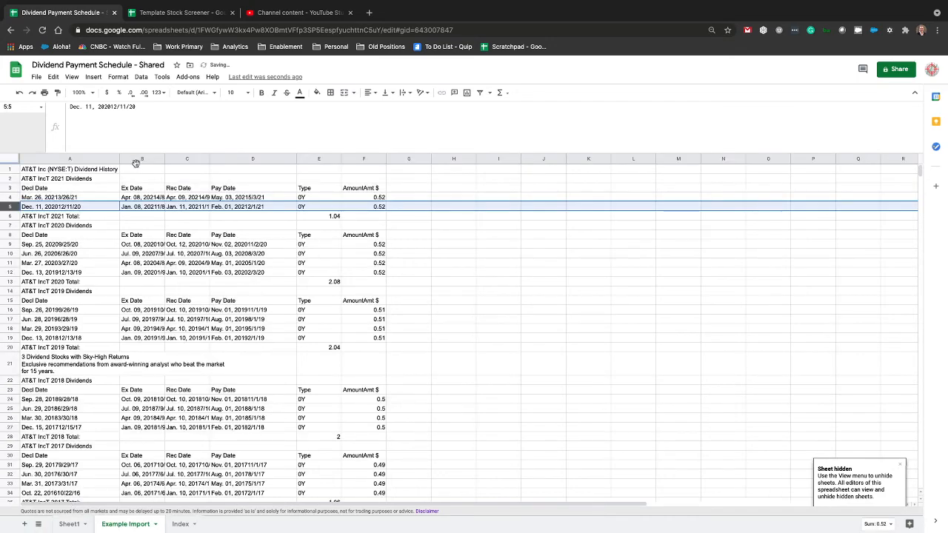
- Compare the imported date text in B4 of Example Import with the date-parsing formula in J3 of Sheet1's expanded helper columns
click(137, 198)
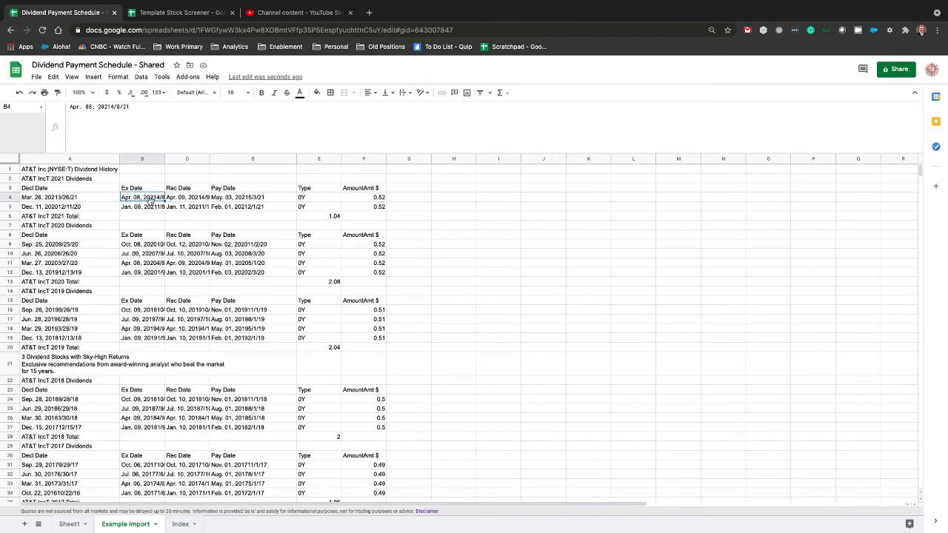
click(71, 524)
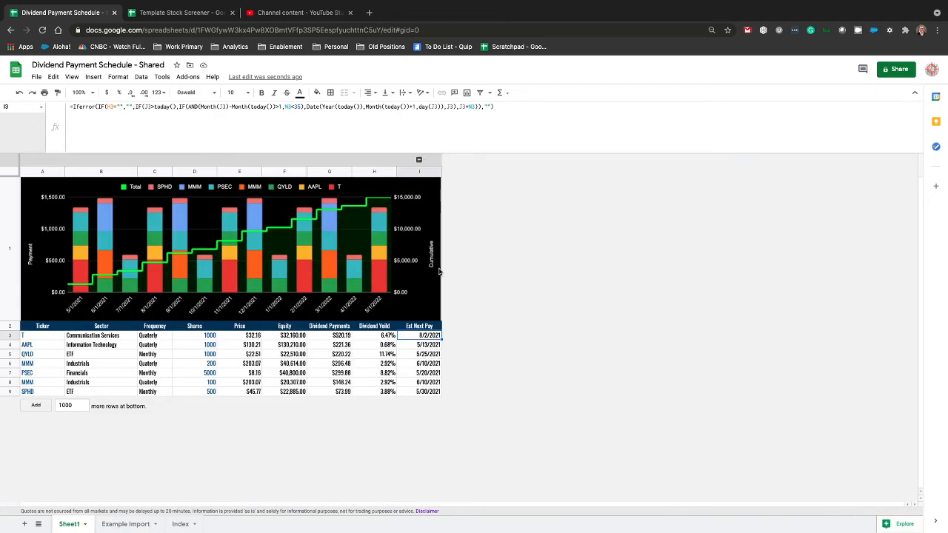
click(418, 161)
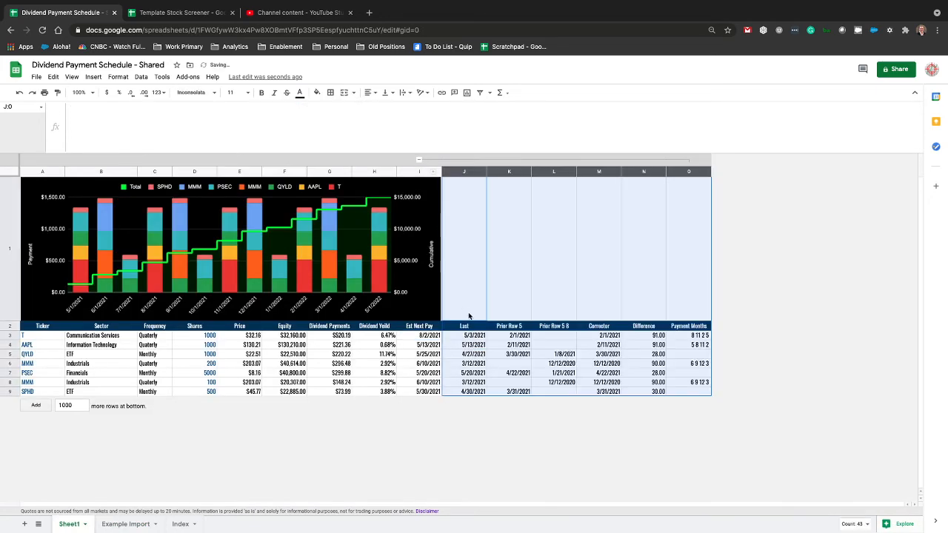
click(467, 337)
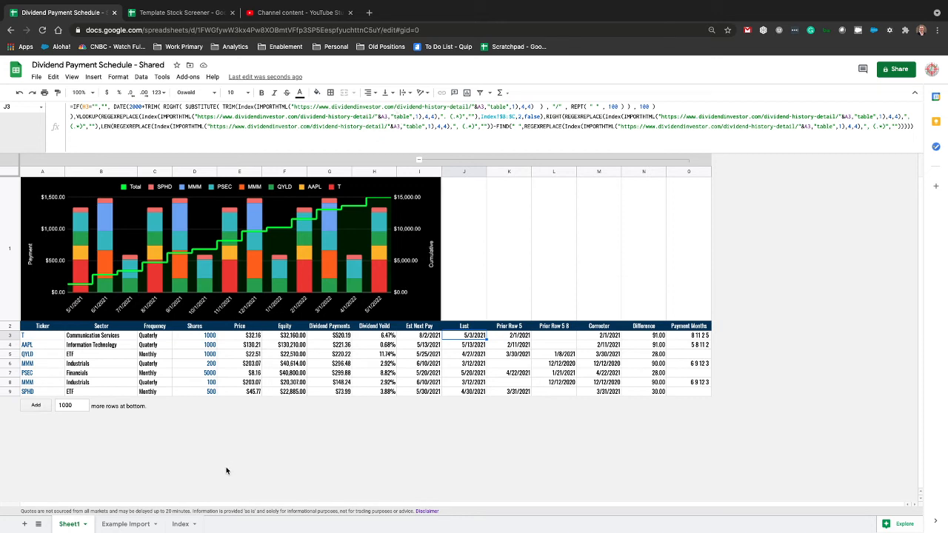
- Examine the ticker TRANSPOSE formula in G1 and the monthly payment formula in G2 on the Index sheet
click(178, 524)
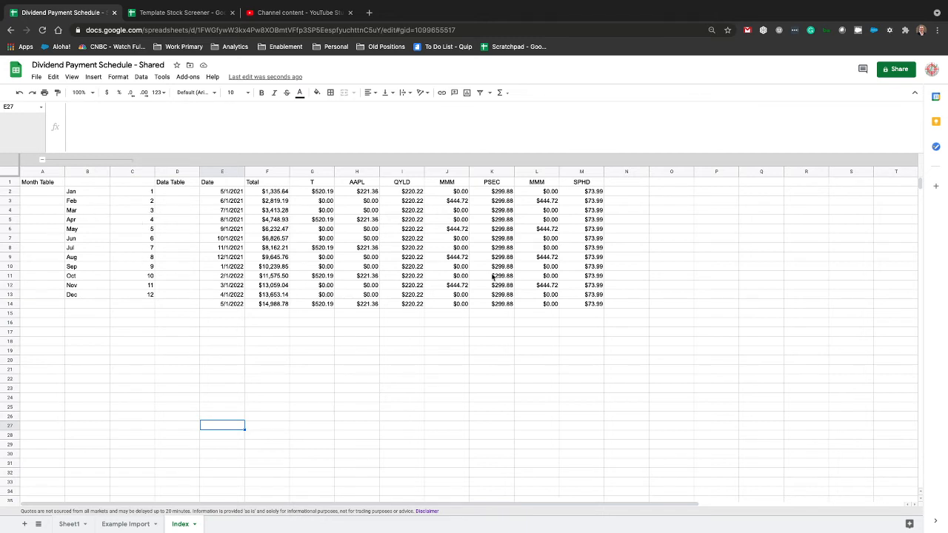
click(302, 182)
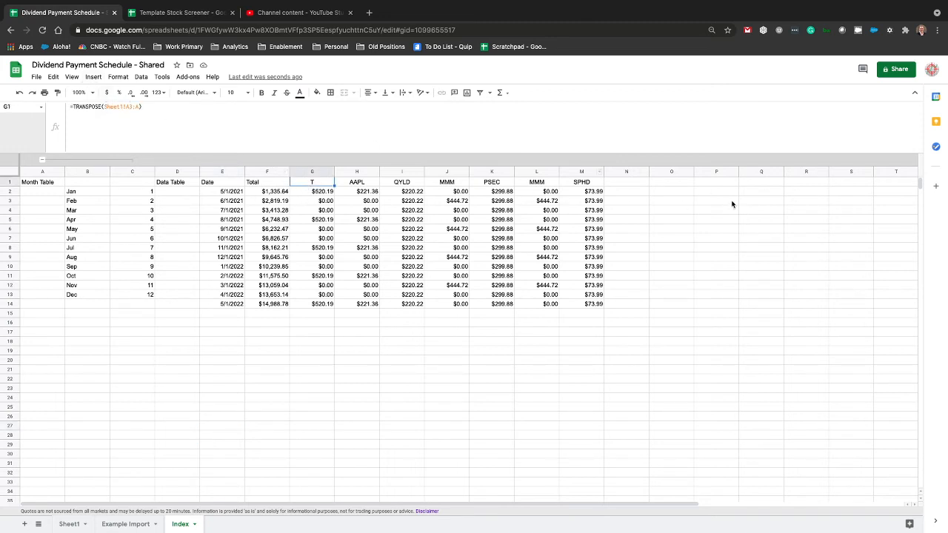
click(316, 193)
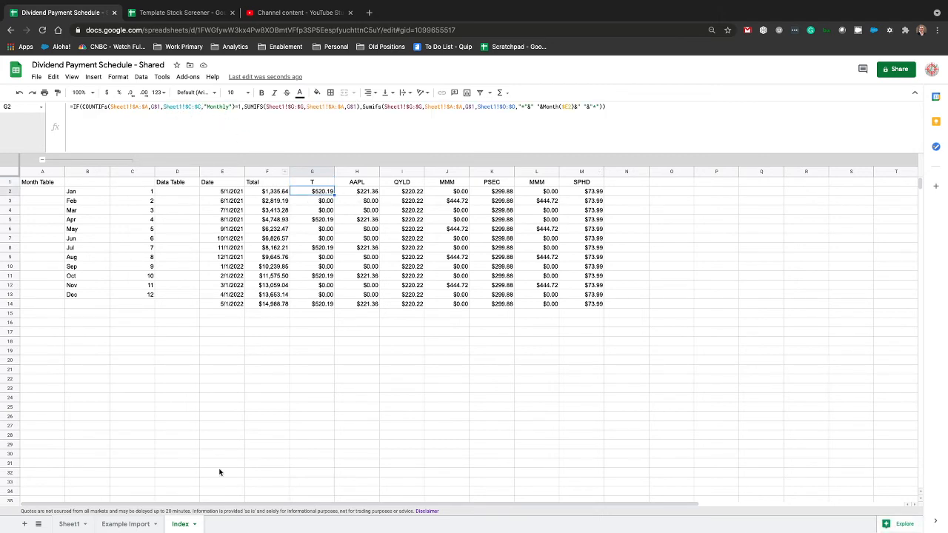
- Check Sheet1's Dividend Payments and Payment Months columns against the dates and G2 formula in the Index data table
click(69, 523)
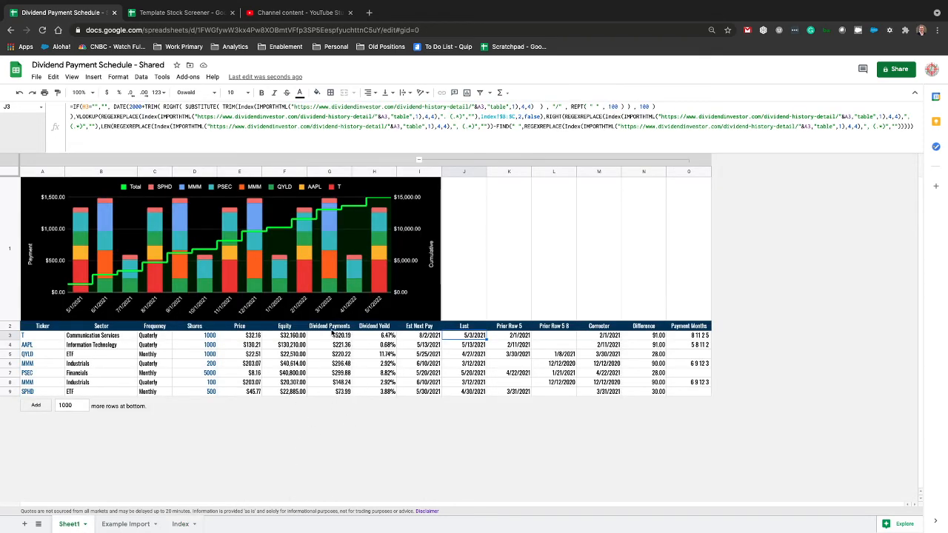
click(180, 523)
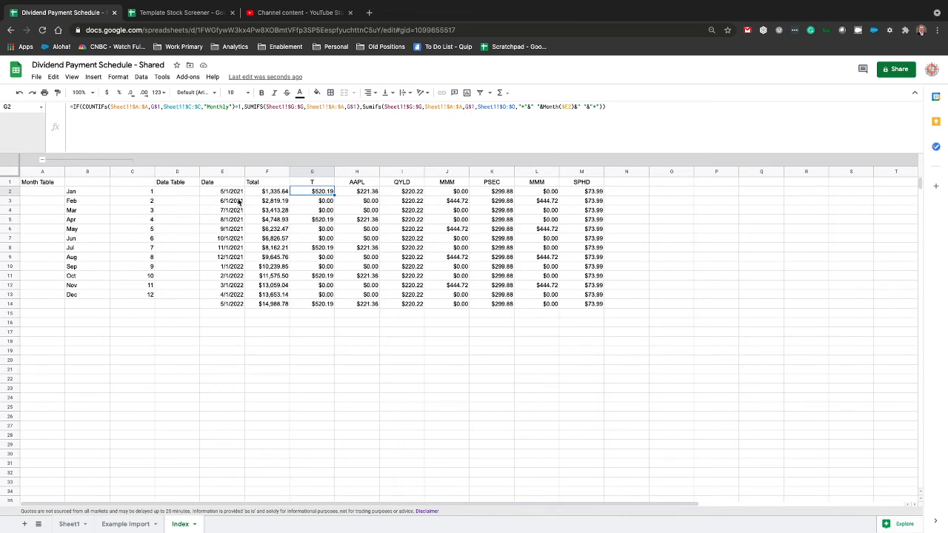
click(74, 524)
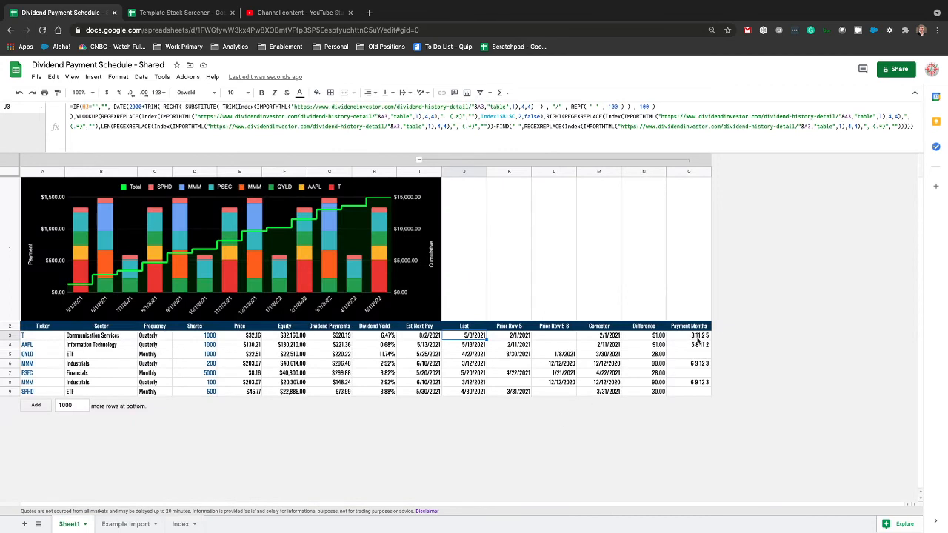
- Examine the cumulative Total formulas in F2 and F3 on the Index sheet
click(180, 523)
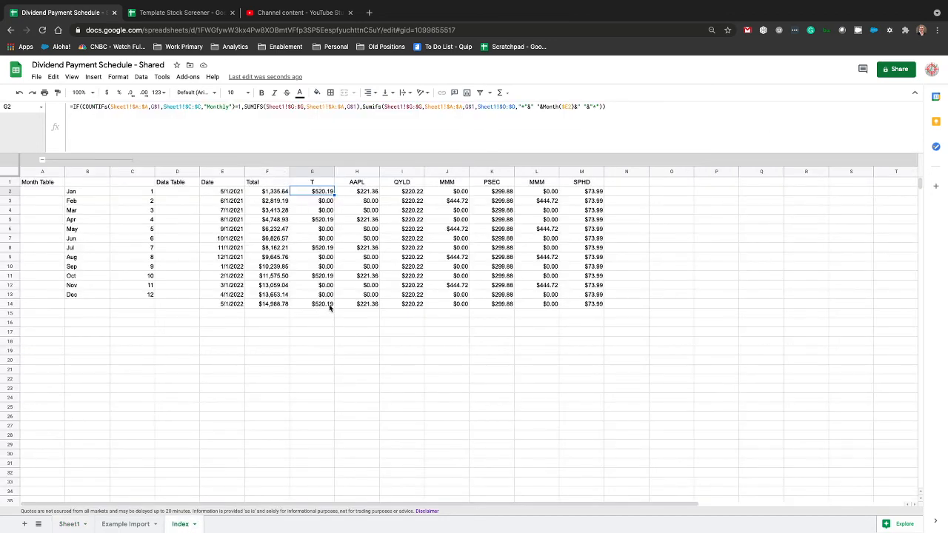
click(272, 192)
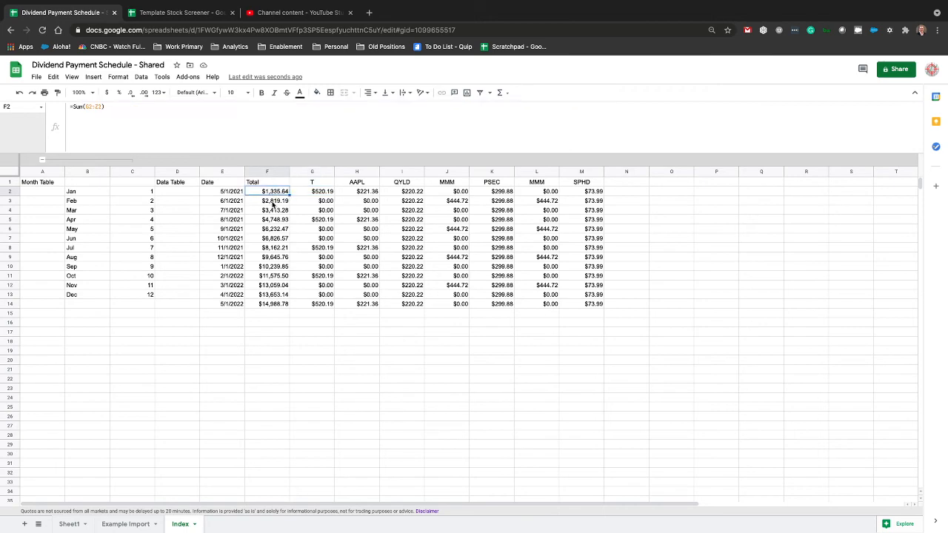
click(274, 202)
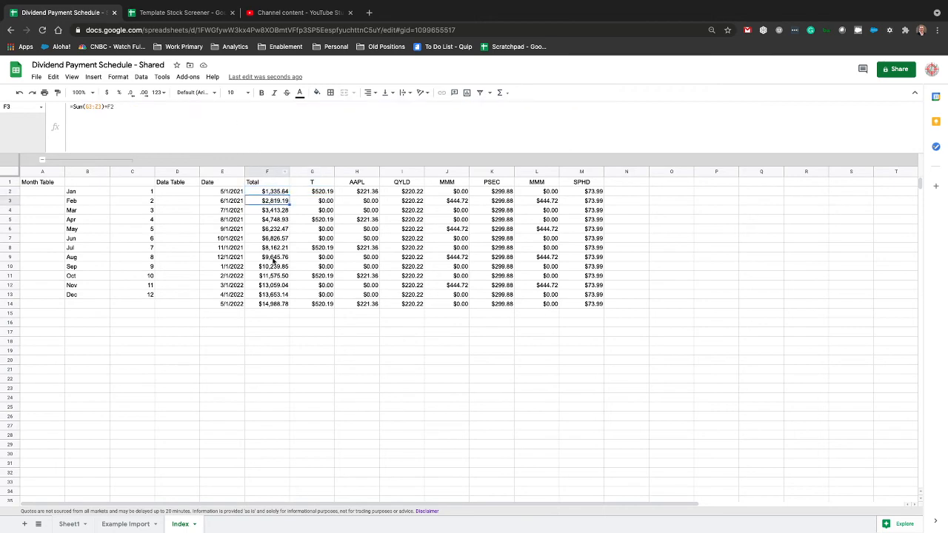
- Collapse the grouped helper columns J to O on Sheet1
click(70, 524)
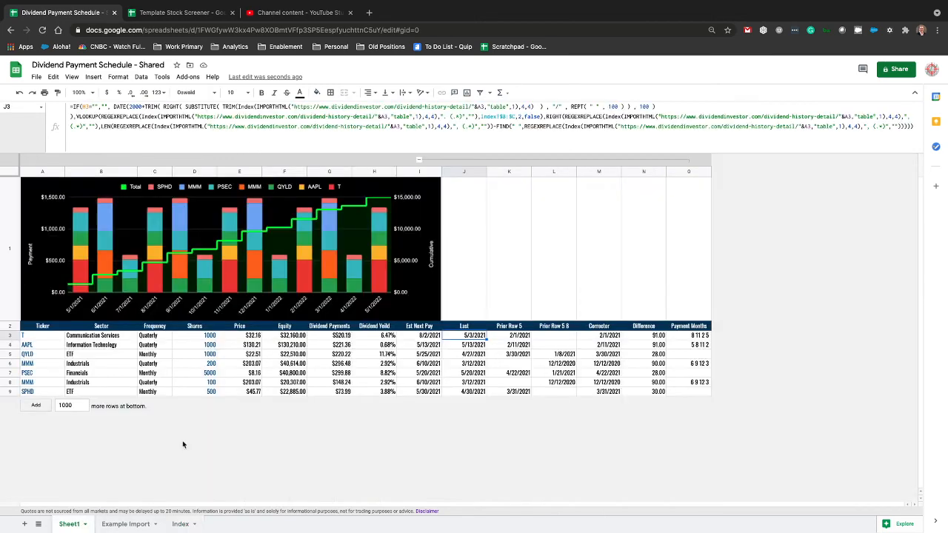
click(419, 160)
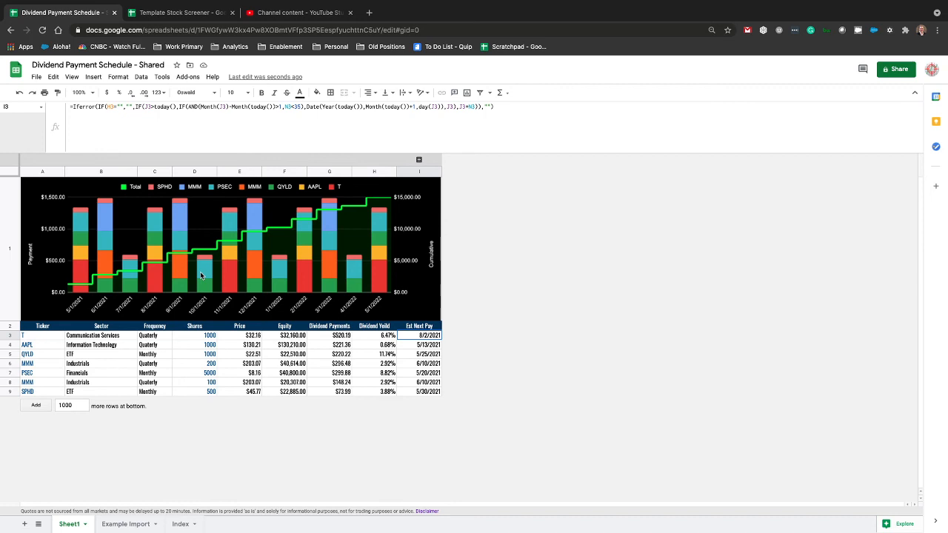
- Replace the AAPL ticker in A4 with HIPS and select the dividend payment chart to check it
double_click(43, 347)
drag(46, 346, 4, 348)
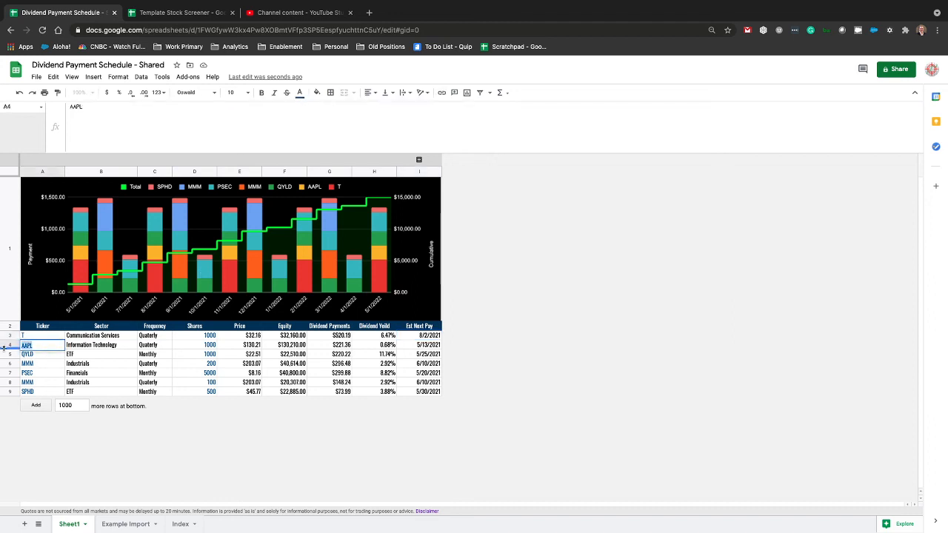
key(BackSpace)
text(HIPS)
key(Return)
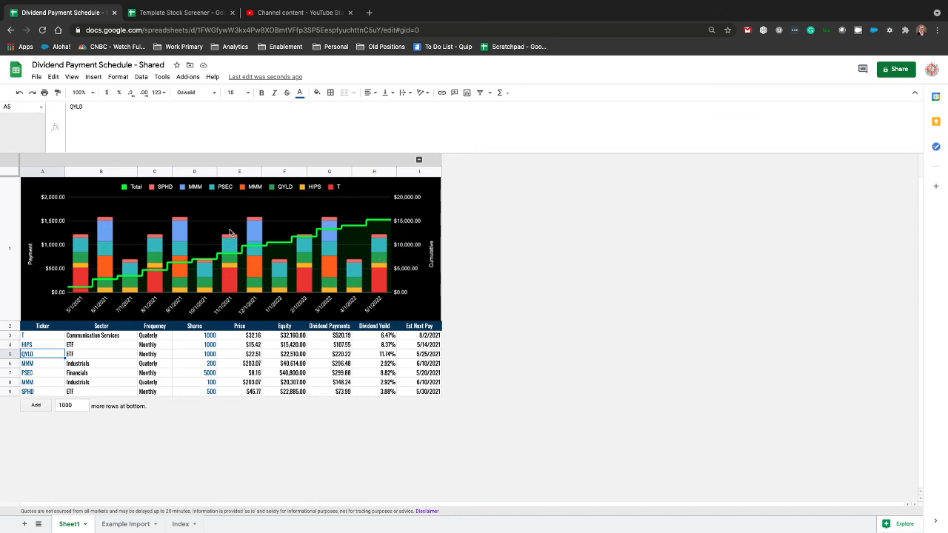
click(388, 222)
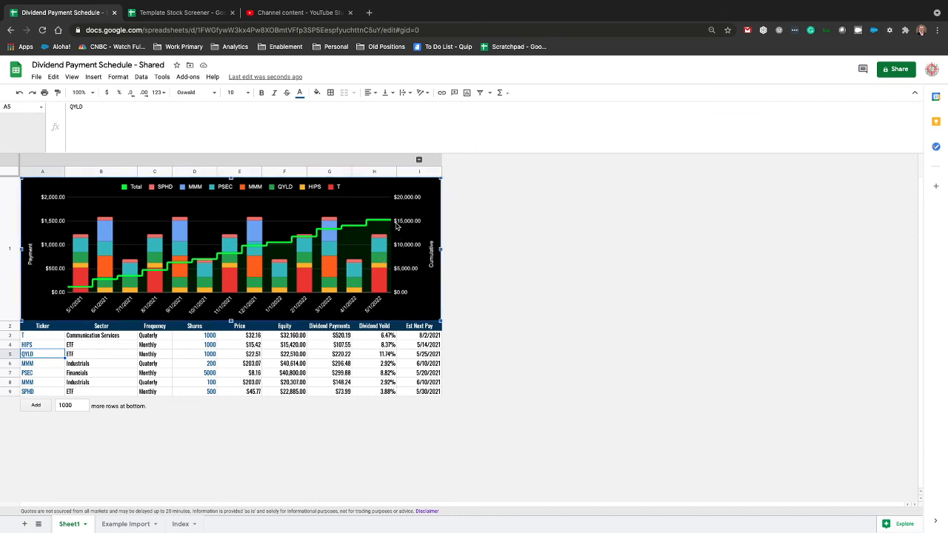